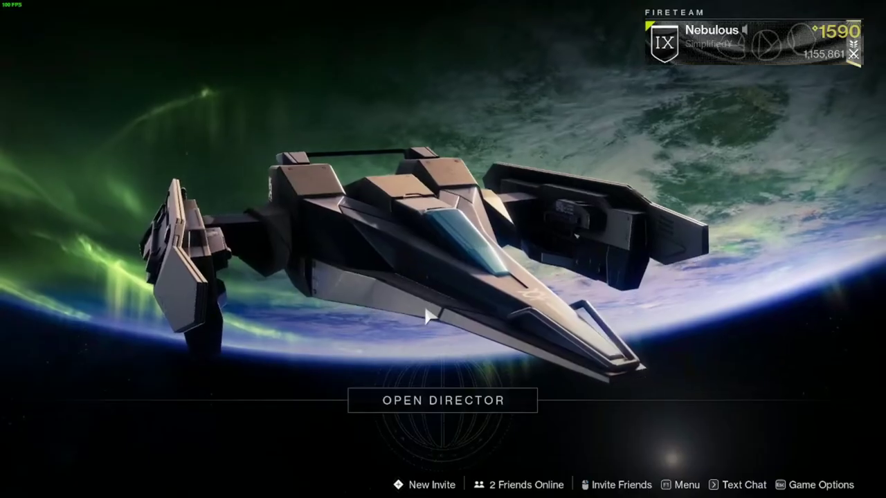
# Step: Open the character screen and examine the power score and the equipped armor
pyautogui.press('F1')
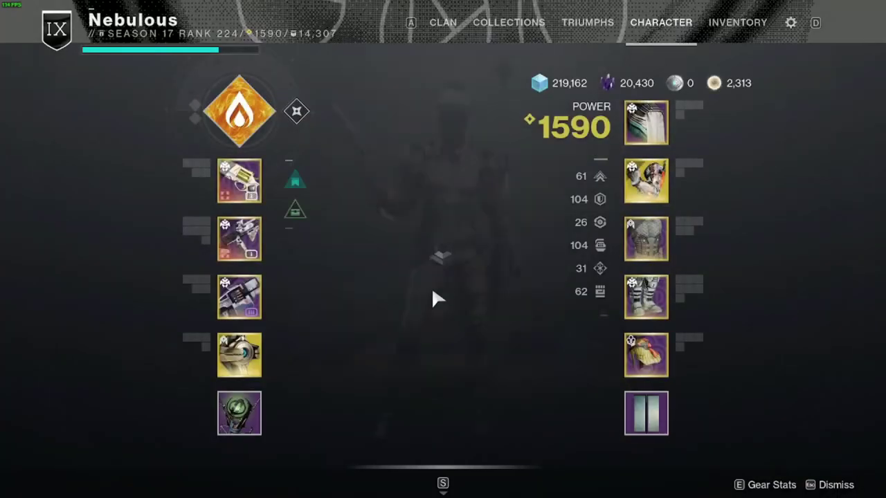
pyautogui.moveTo(556, 134)
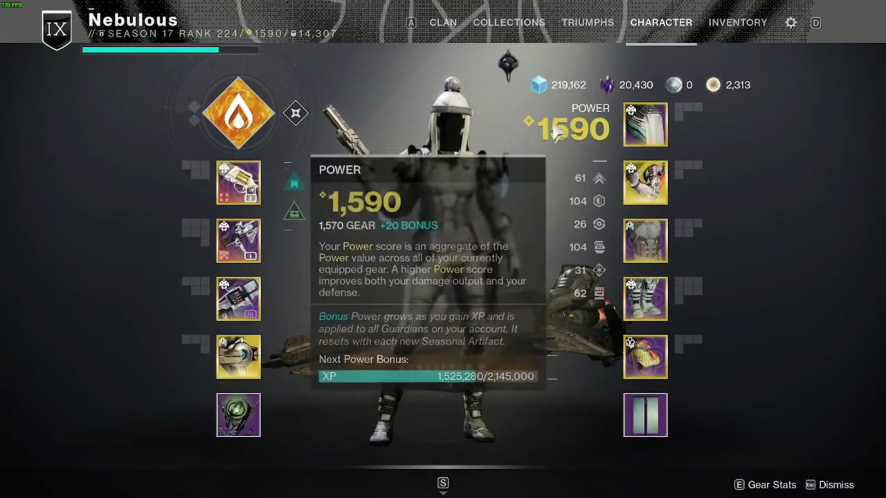
pyautogui.moveTo(634, 129)
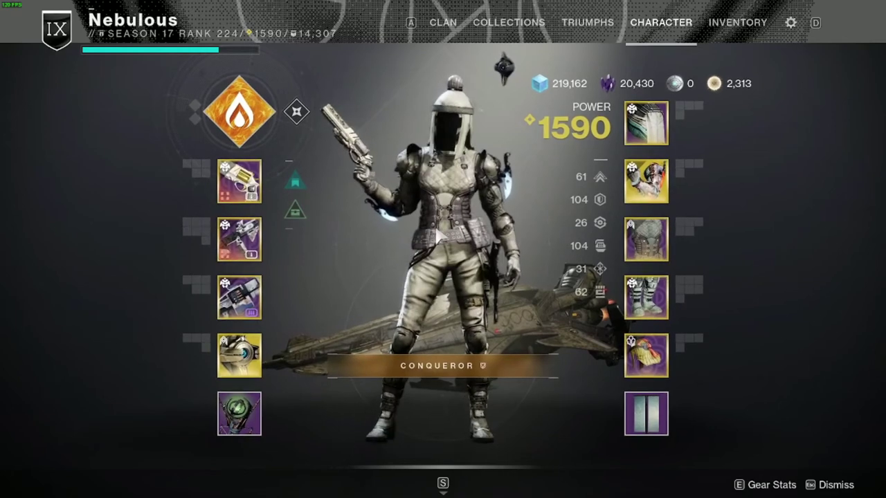
pyautogui.moveTo(641, 374)
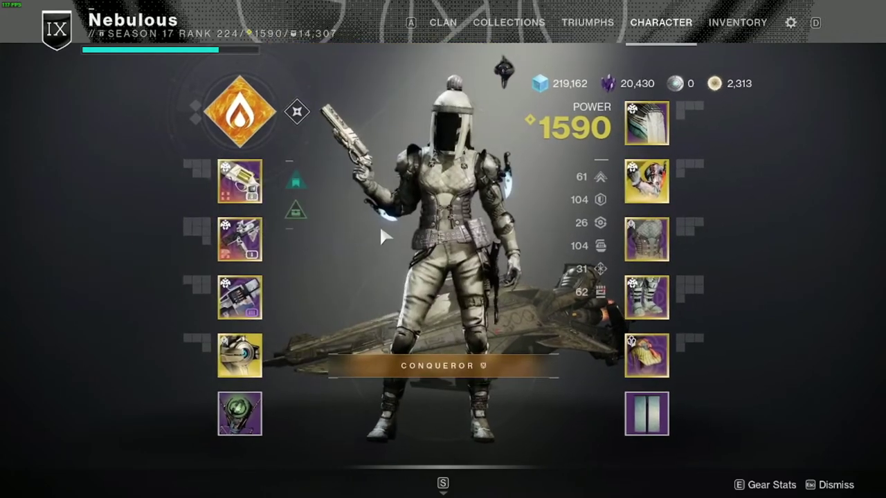
pyautogui.moveTo(652, 182)
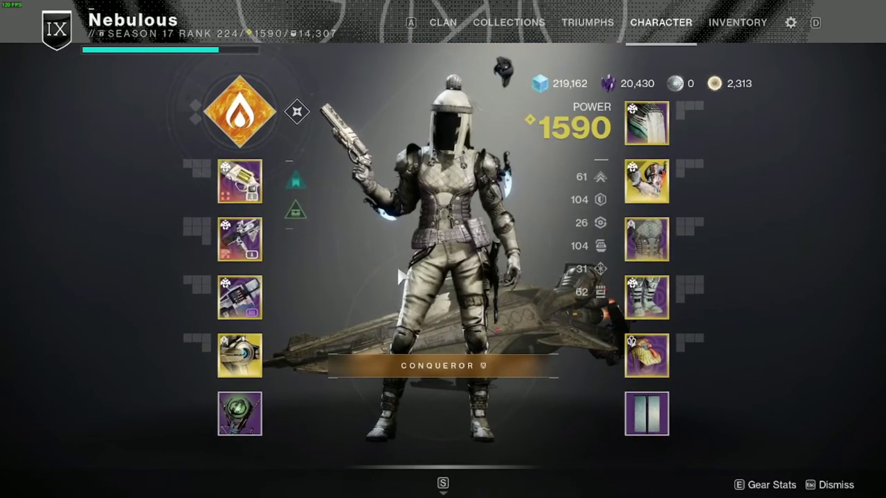
# Step: Switch to Destiny Item Manager and look through the inventory of all three characters and the vault
pyautogui.press('super')
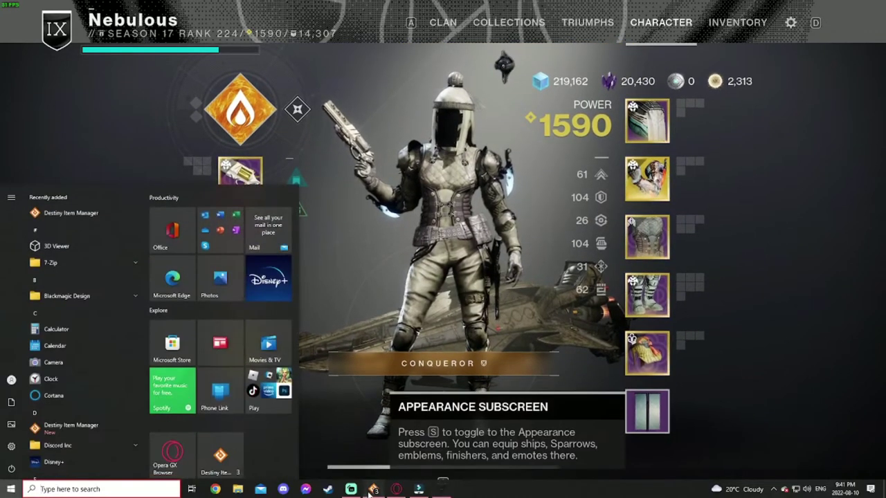
pyautogui.click(372, 489)
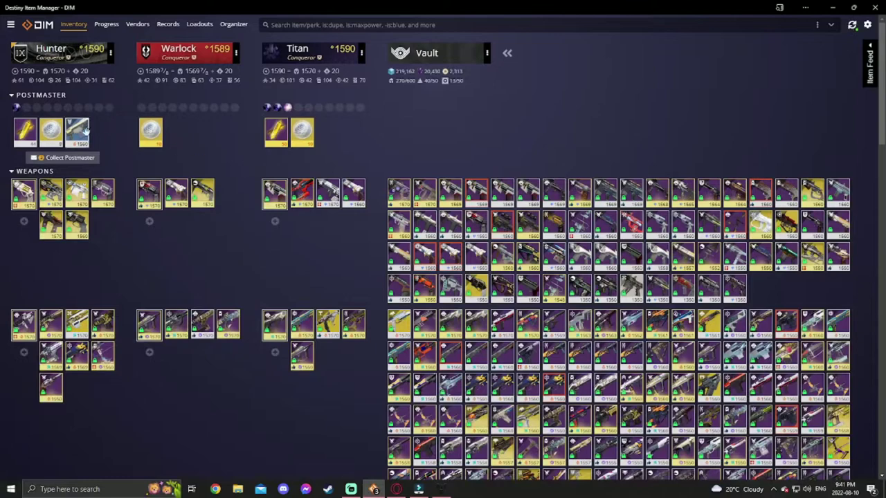
pyautogui.scroll(-1, 429, 181)
pyautogui.scroll(-7, 512, 370)
pyautogui.scroll(-5, 311, 433)
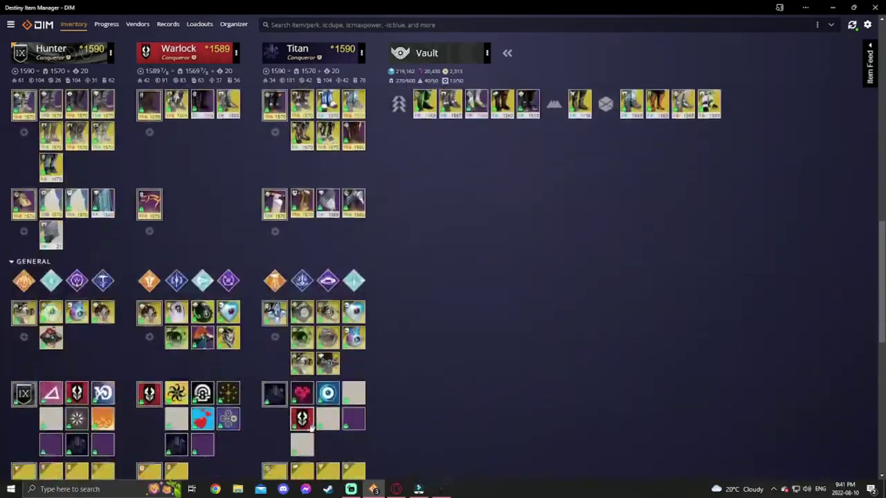
pyautogui.scroll(6, 309, 426)
pyautogui.scroll(8, 310, 426)
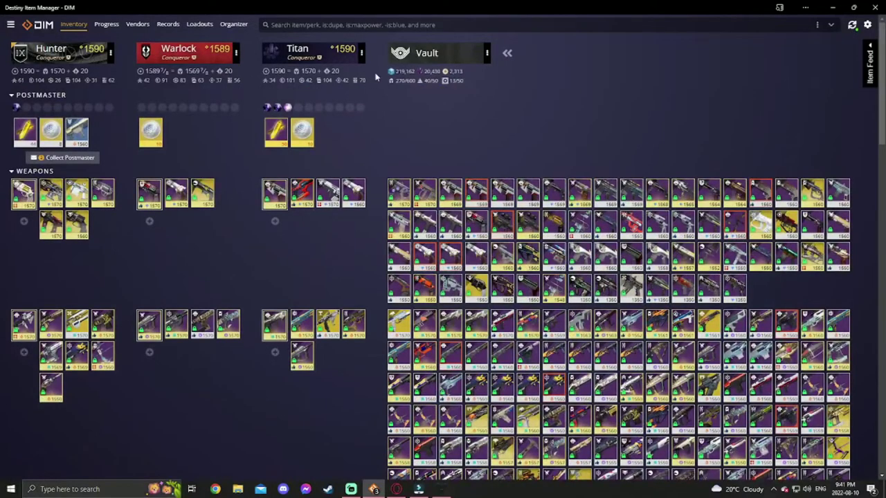
# Step: Open the saved loadouts and view those of the Warlock, Hunter and Titan, ending on the Titan
pyautogui.click(200, 25)
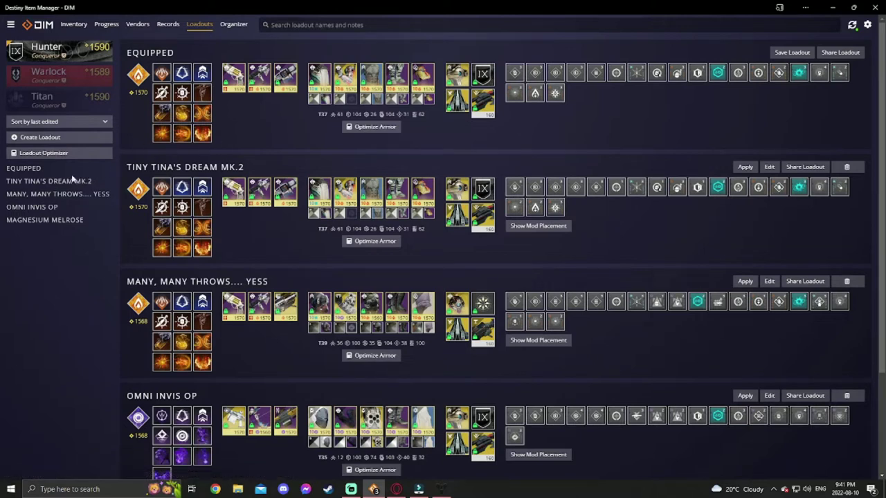
pyautogui.click(68, 79)
pyautogui.click(67, 100)
pyautogui.click(63, 56)
pyautogui.click(77, 99)
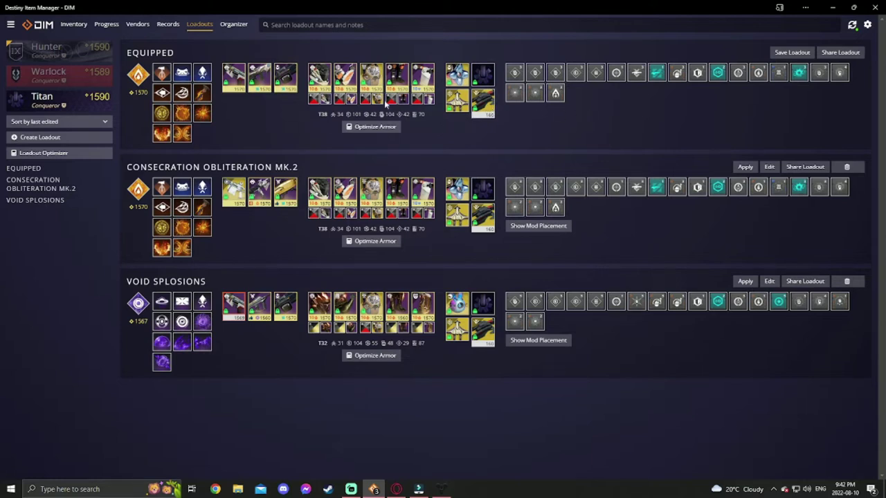
pyautogui.click(799, 54)
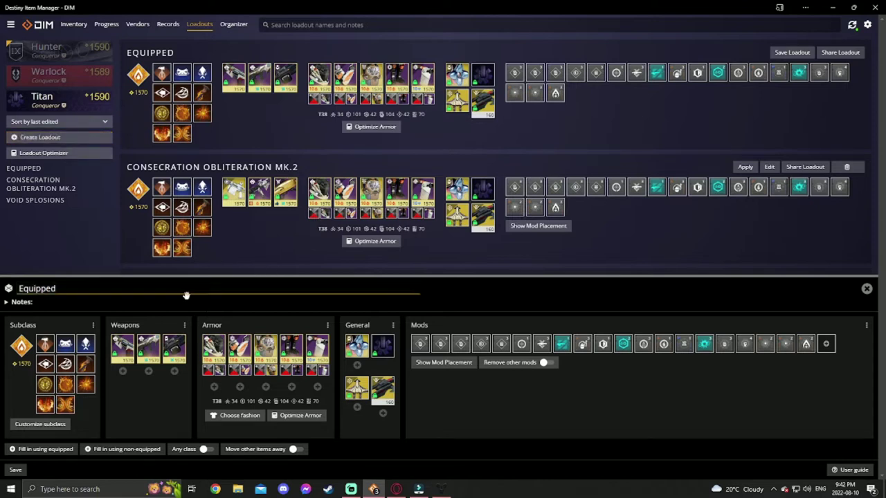
pyautogui.click(94, 290)
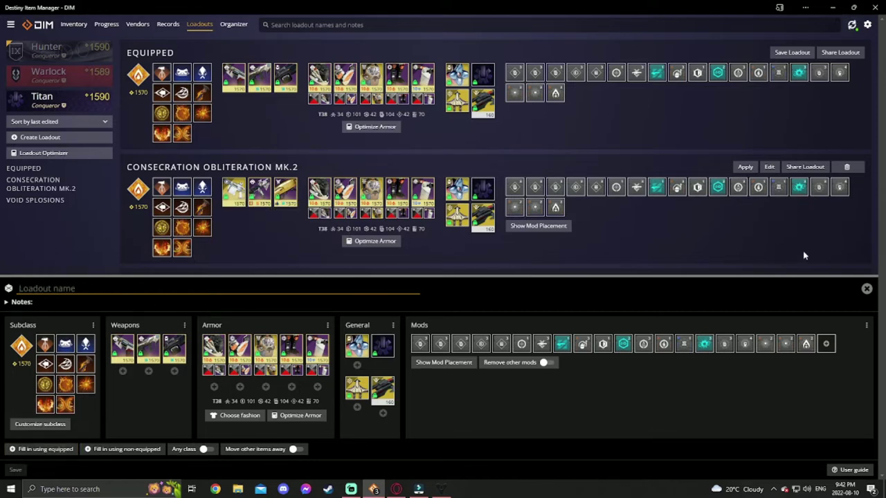
pyautogui.click(867, 291)
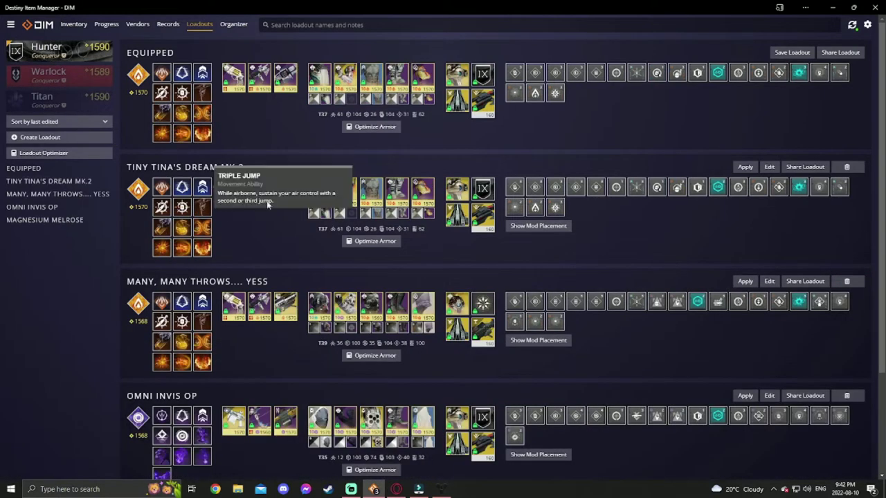
# Step: Look over the Hunter's saved loadouts and switch to Destiny 2 to view the currently equipped gear
pyautogui.scroll(-1, 254, 273)
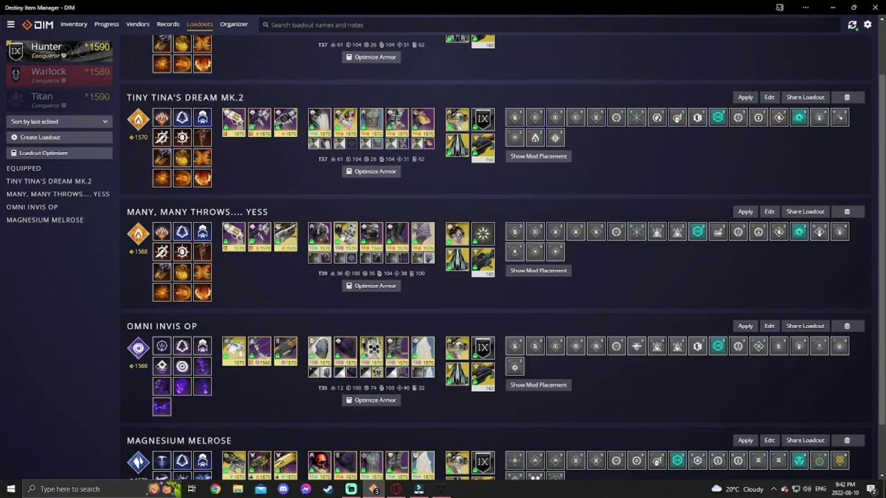
pyautogui.scroll(1, 332, 186)
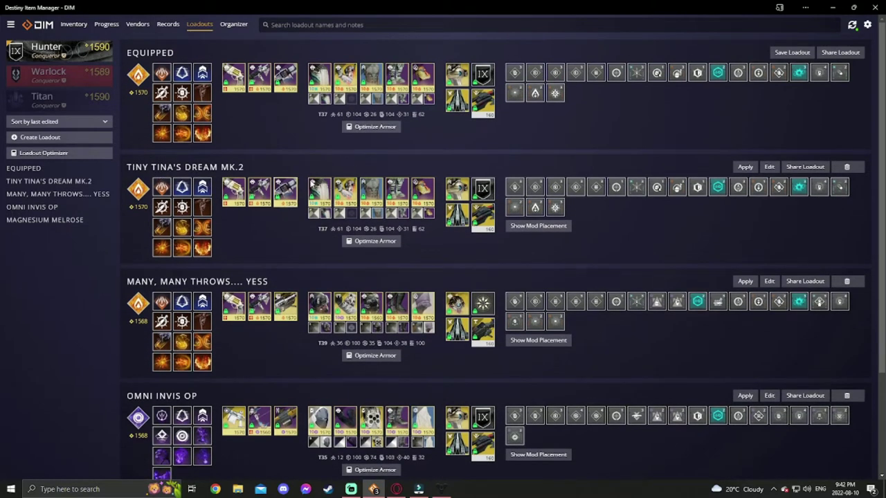
pyautogui.click(440, 490)
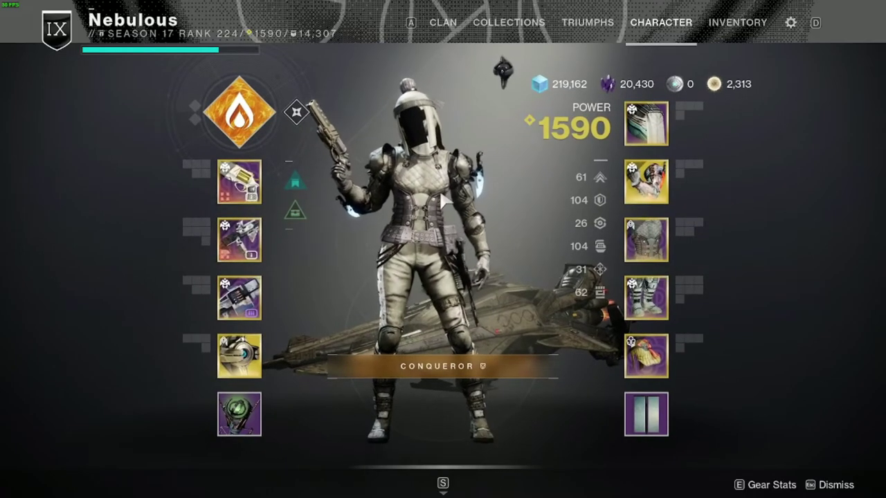
pyautogui.press('super')
pyautogui.press('super')
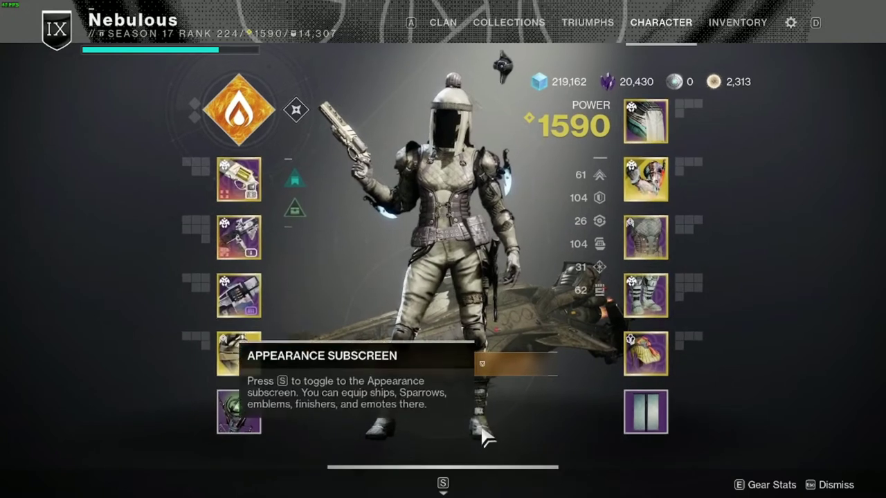
# Step: Switch to Destiny Item Manager, apply the Magnesium Melrose loadout to the Hunter, and check the equipped gear in Destiny 2
pyautogui.press('super')
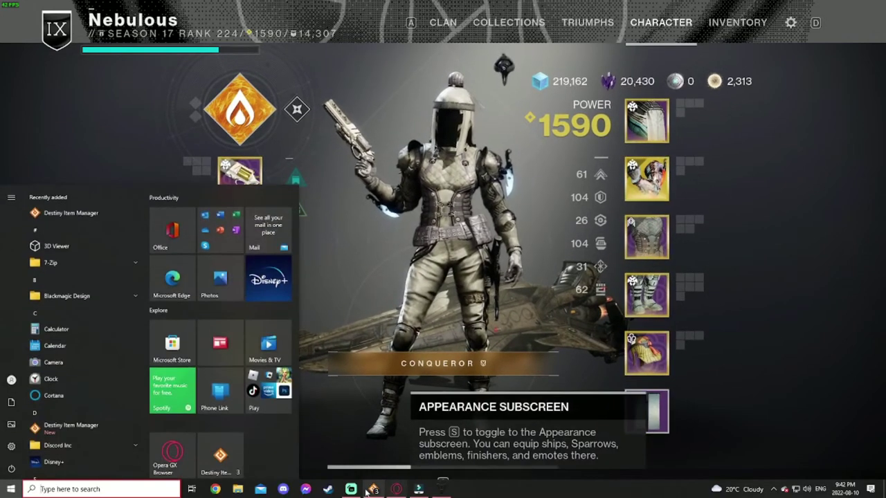
pyautogui.moveTo(422, 491)
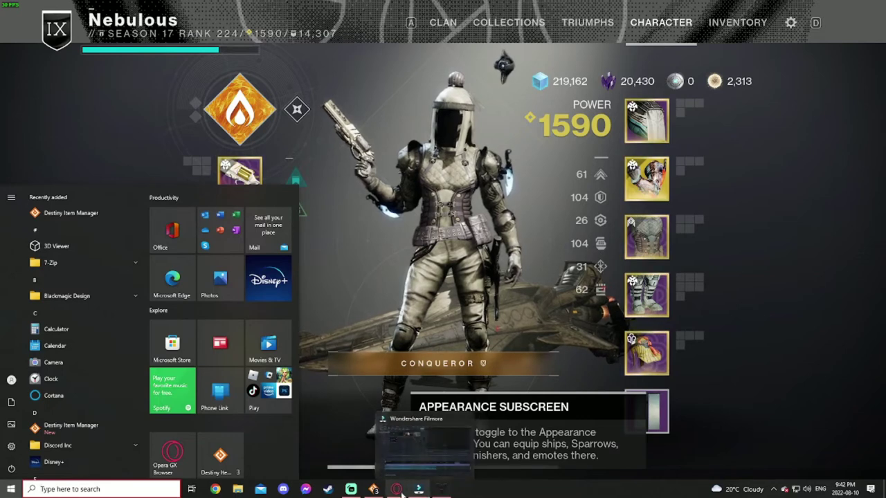
pyautogui.click(374, 490)
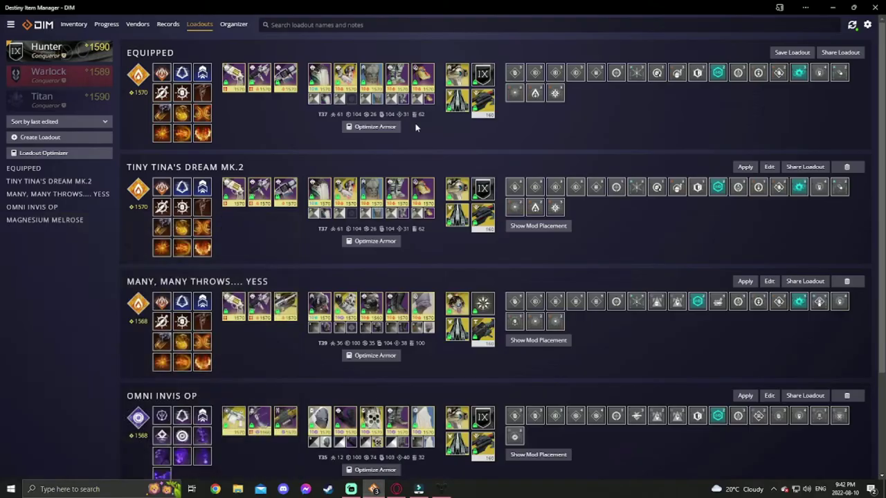
pyautogui.scroll(-2, 390, 353)
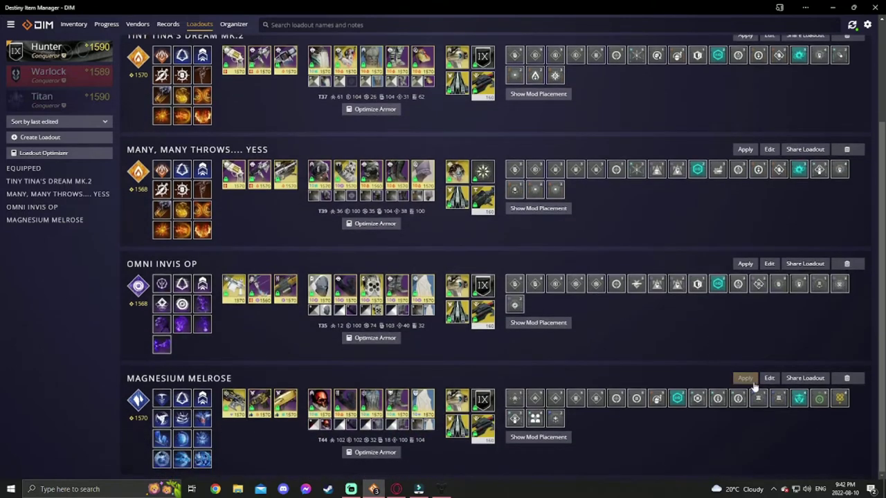
pyautogui.click(745, 379)
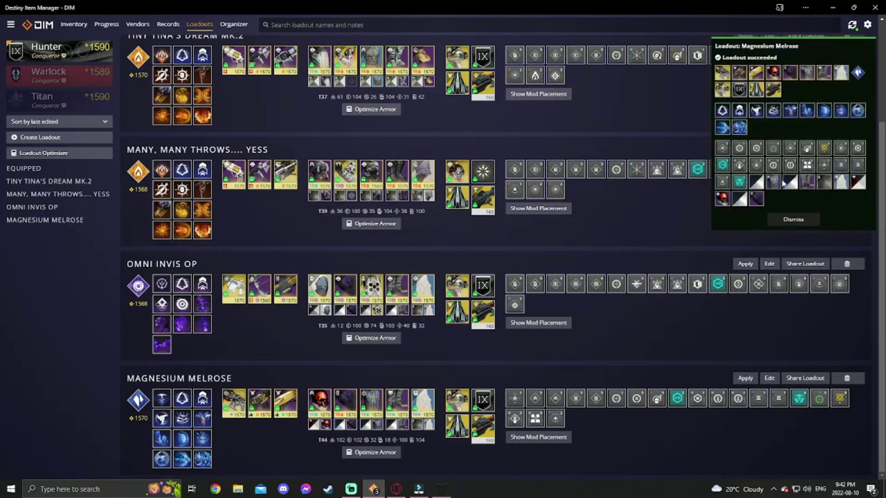
pyautogui.click(441, 489)
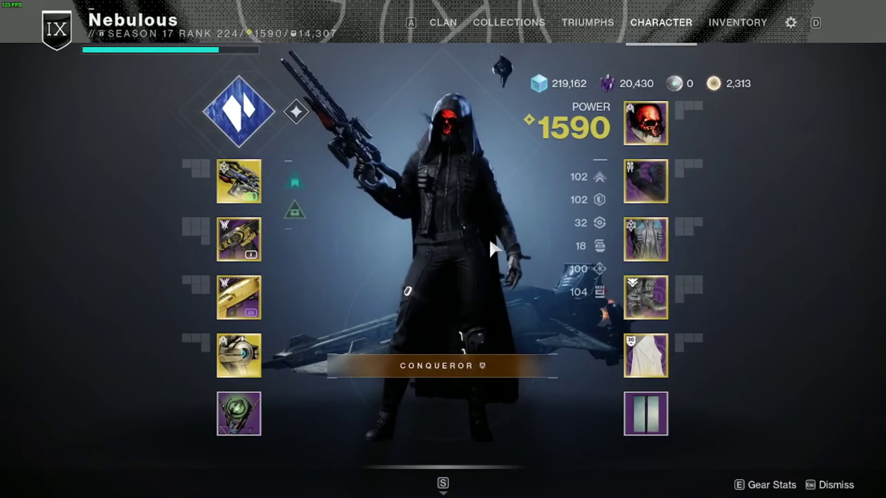
pyautogui.moveTo(233, 317)
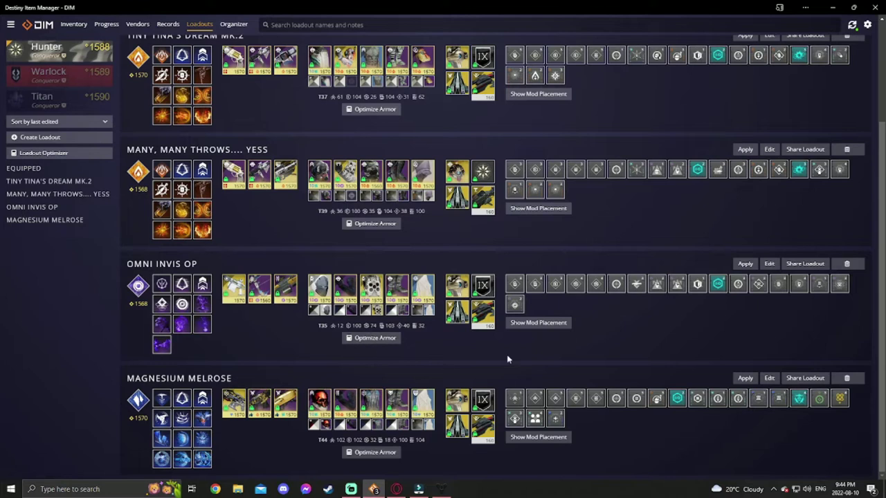
# Step: Apply the OMNI INVIS OP loadout to the Hunter and check the equipped gear in Destiny 2
pyautogui.click(745, 265)
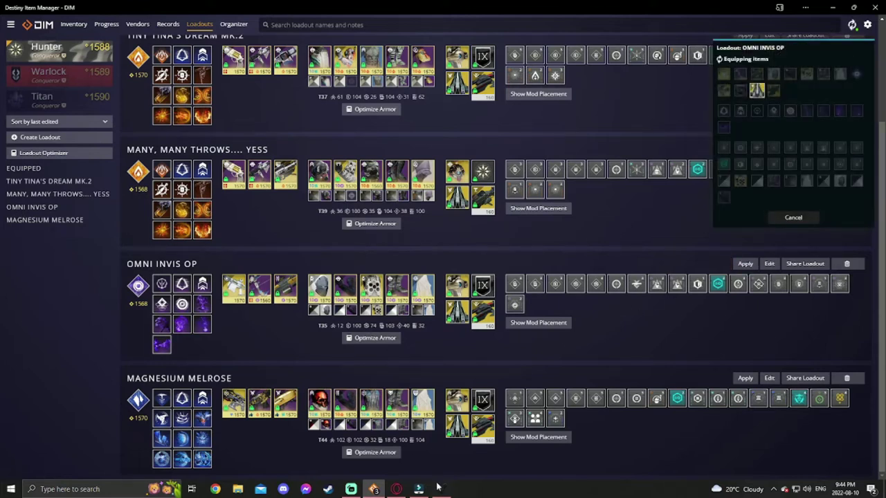
pyautogui.moveTo(450, 493)
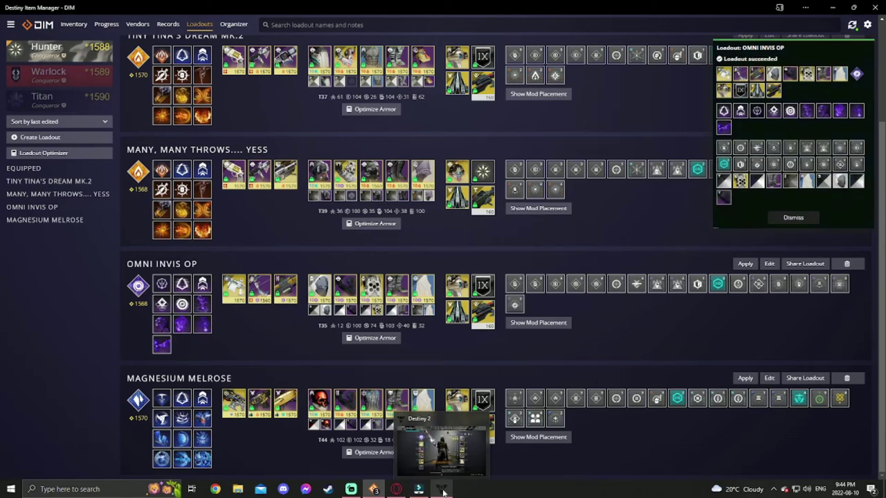
pyautogui.click(443, 490)
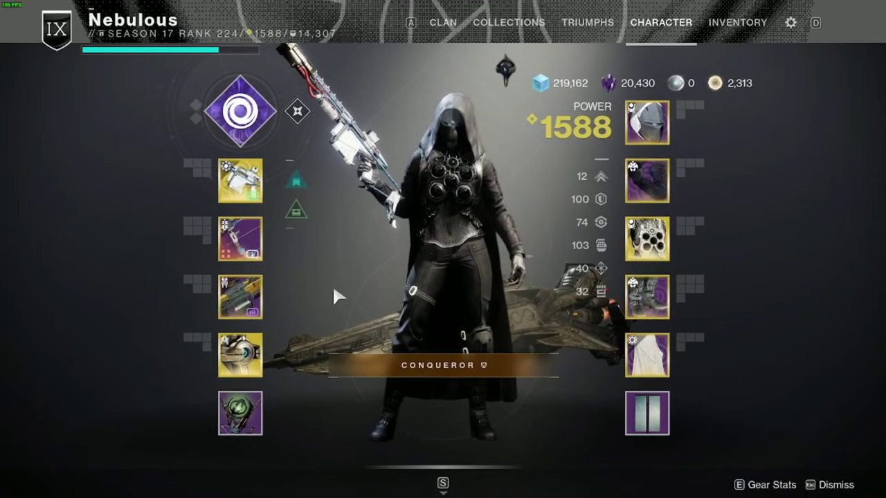
pyautogui.moveTo(495, 239); pyautogui.dragTo(487, 271)
# Step: Return to Destiny Item Manager and review the Hunter's and Titan's saved loadouts, ending on the Hunter
pyautogui.press('super')
pyautogui.click(374, 489)
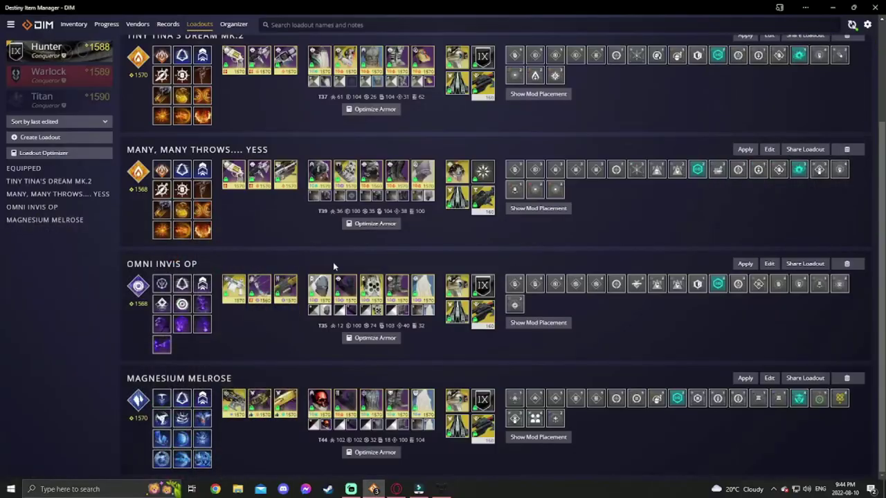
pyautogui.scroll(3, 300, 287)
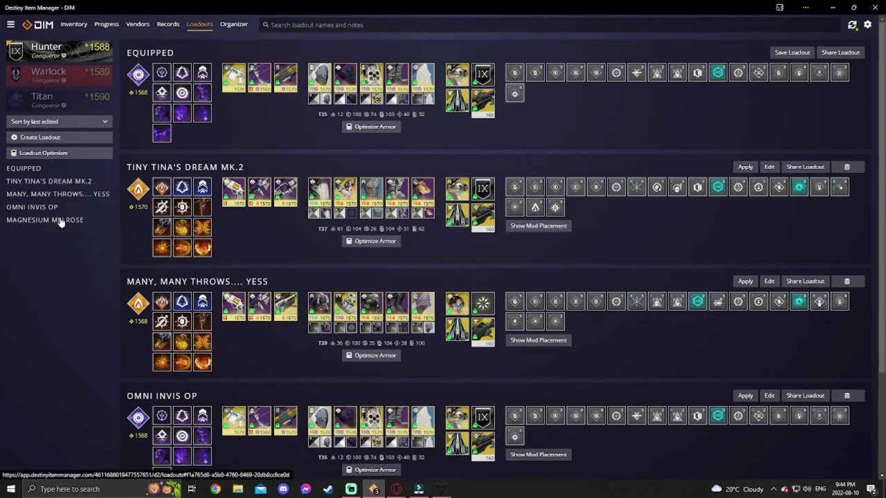
pyautogui.click(55, 220)
pyautogui.click(72, 102)
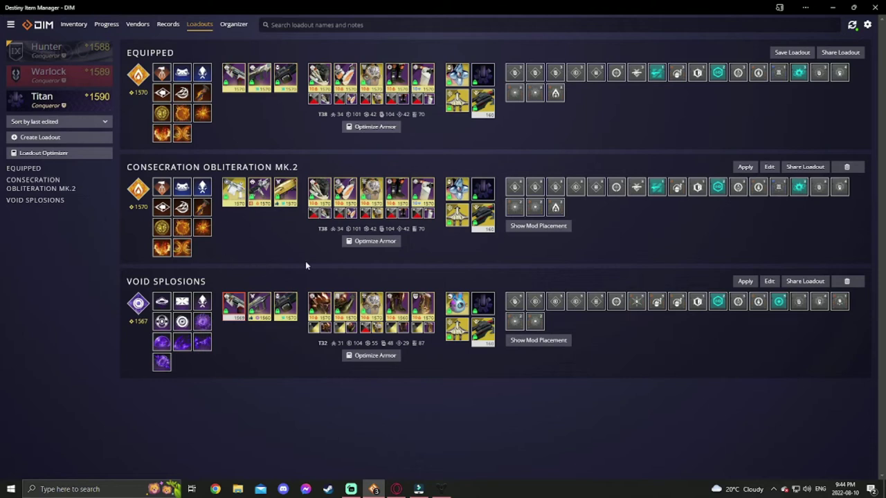
pyautogui.click(62, 56)
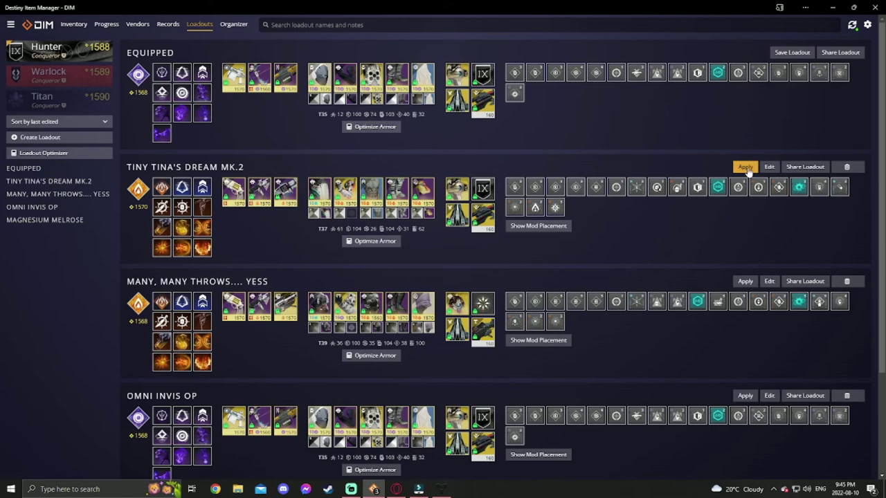
# Step: Switch to Destiny 2 and inspect the stats and mods of the Hunter's helmets and chest armor
pyautogui.click(443, 489)
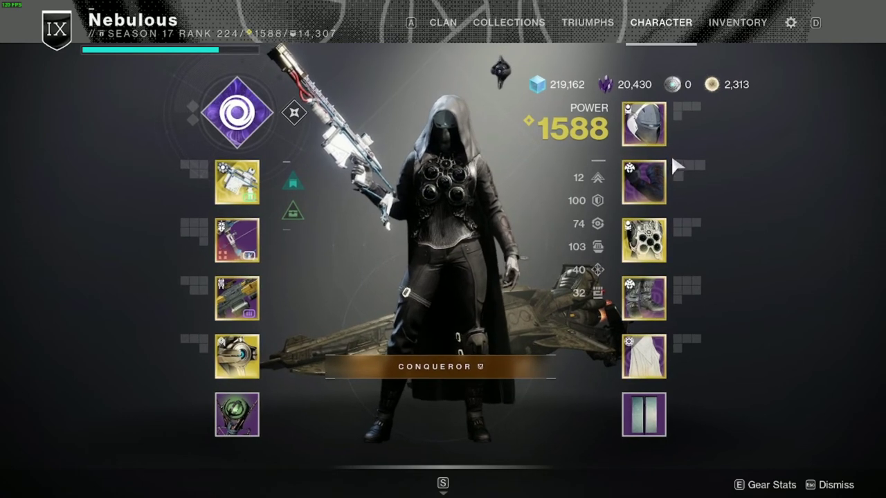
pyautogui.click(654, 135)
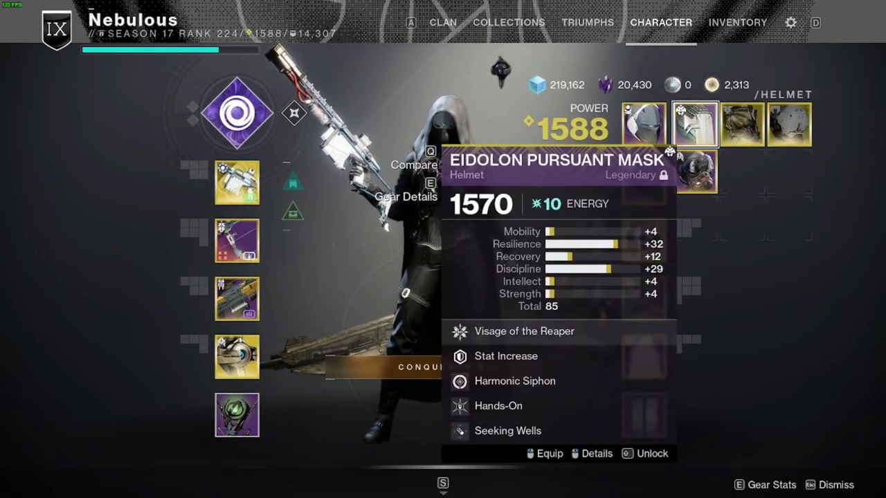
pyautogui.press('q')
pyautogui.moveTo(640, 257)
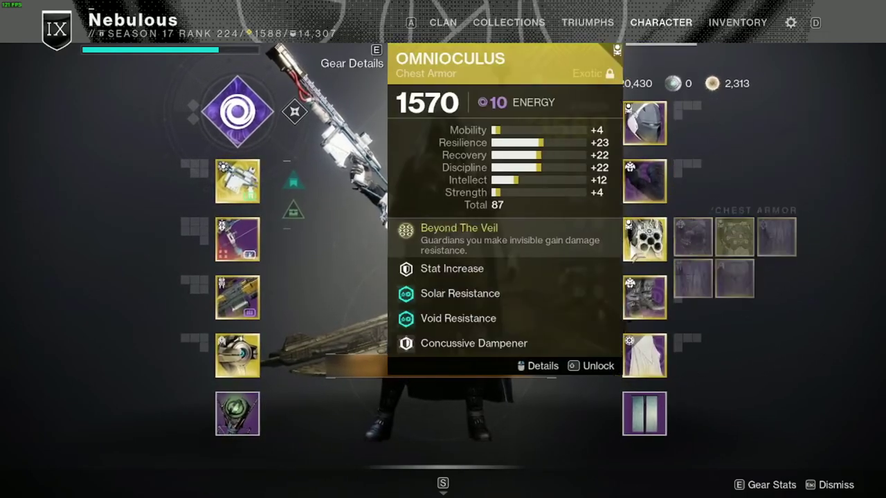
pyautogui.click(647, 367)
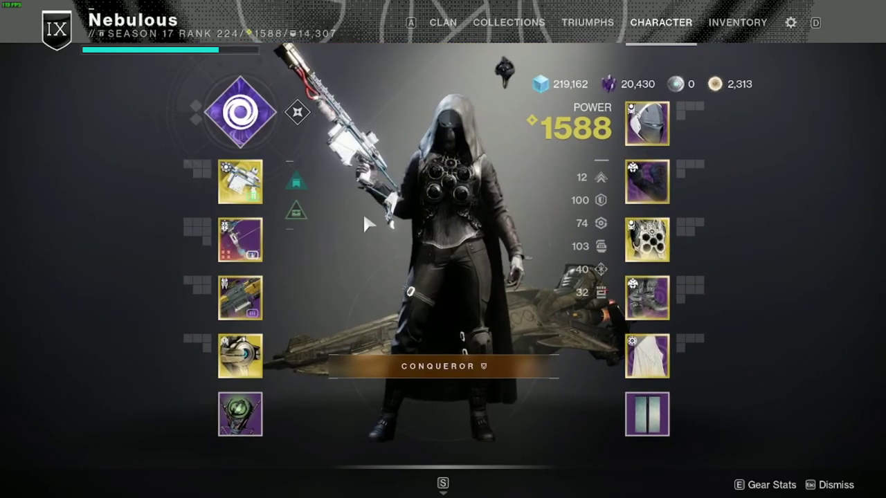
pyautogui.moveTo(241, 181)
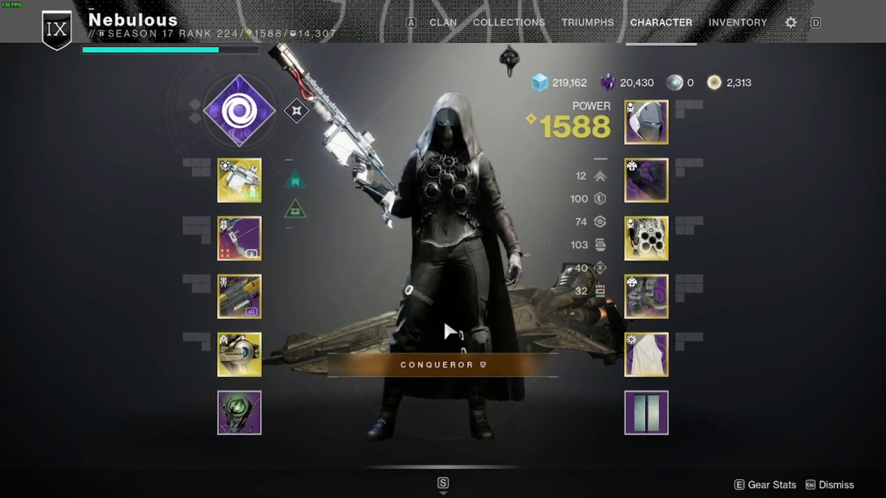
# Step: Switch to Destiny Item Manager and review the full inventory, from the characters' and vault's weapons and armor down to the general items
pyautogui.press('super')
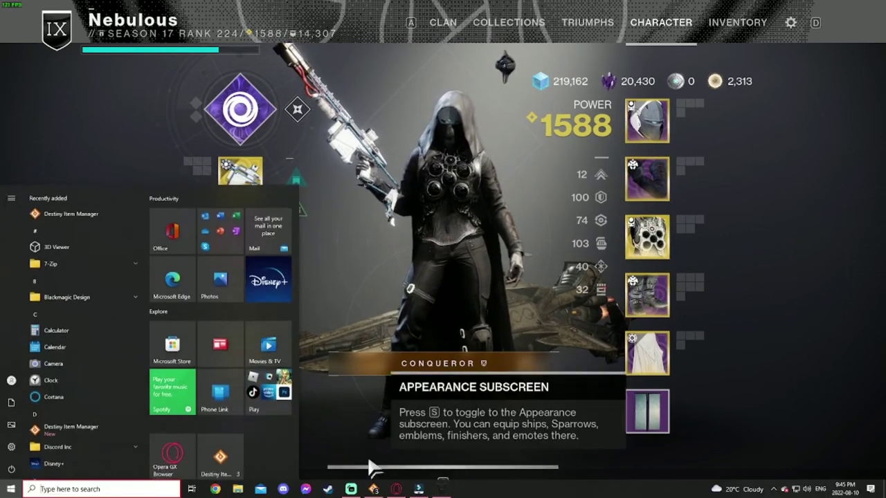
pyautogui.click(374, 490)
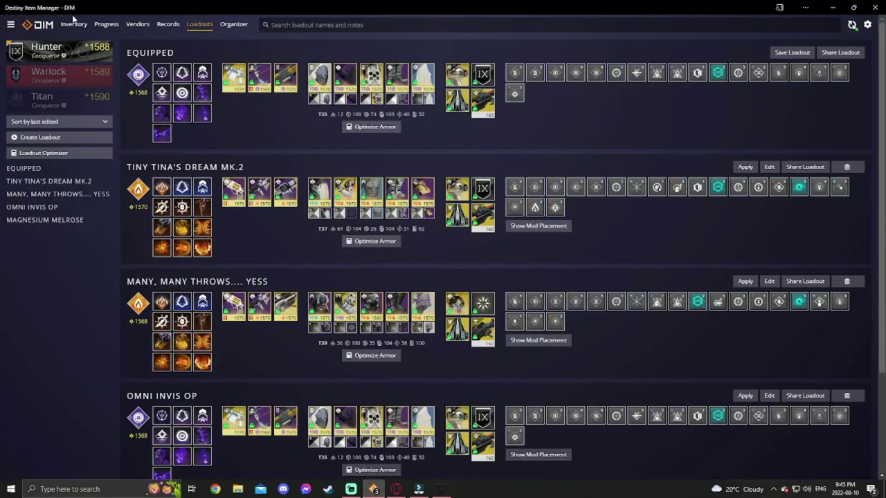
pyautogui.click(73, 24)
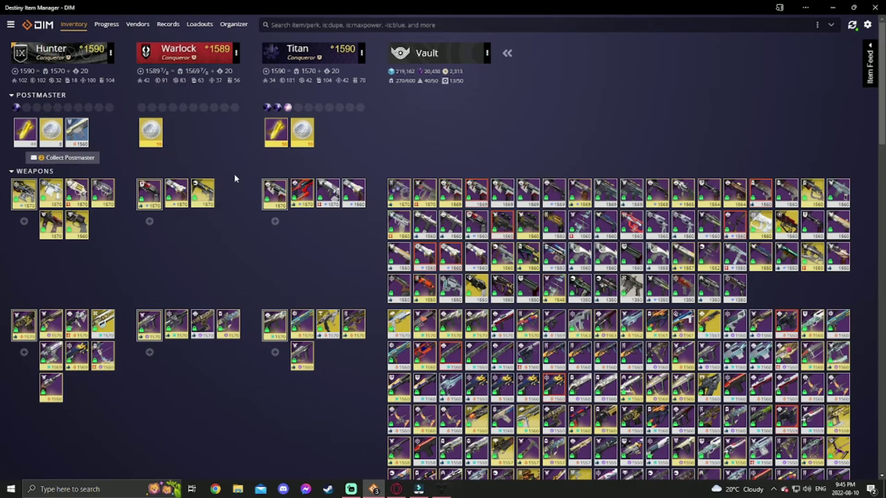
pyautogui.scroll(-15, 234, 197)
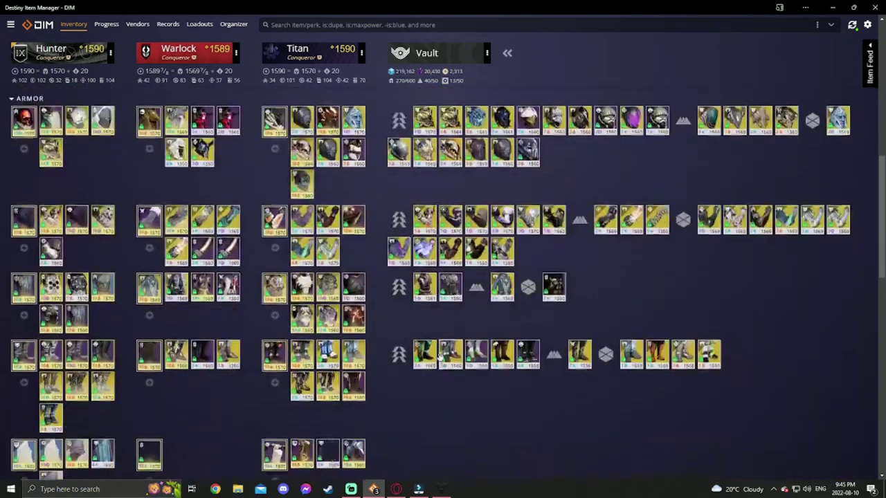
pyautogui.scroll(-20, 439, 360)
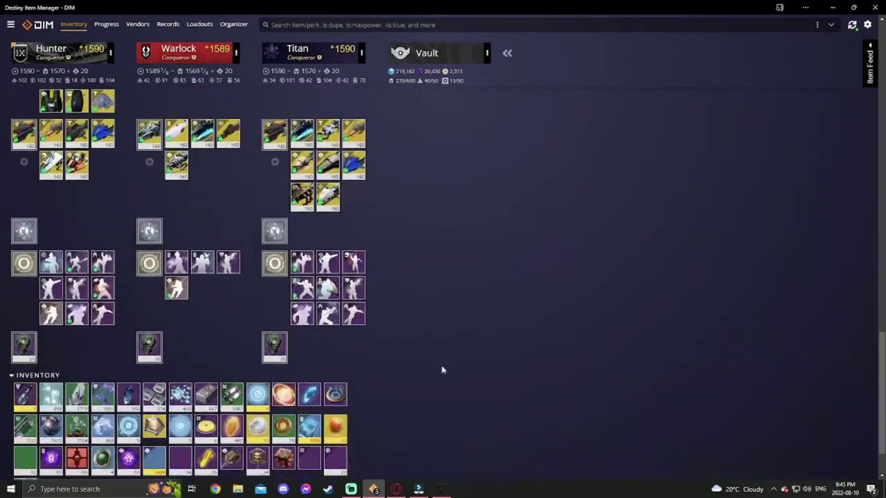